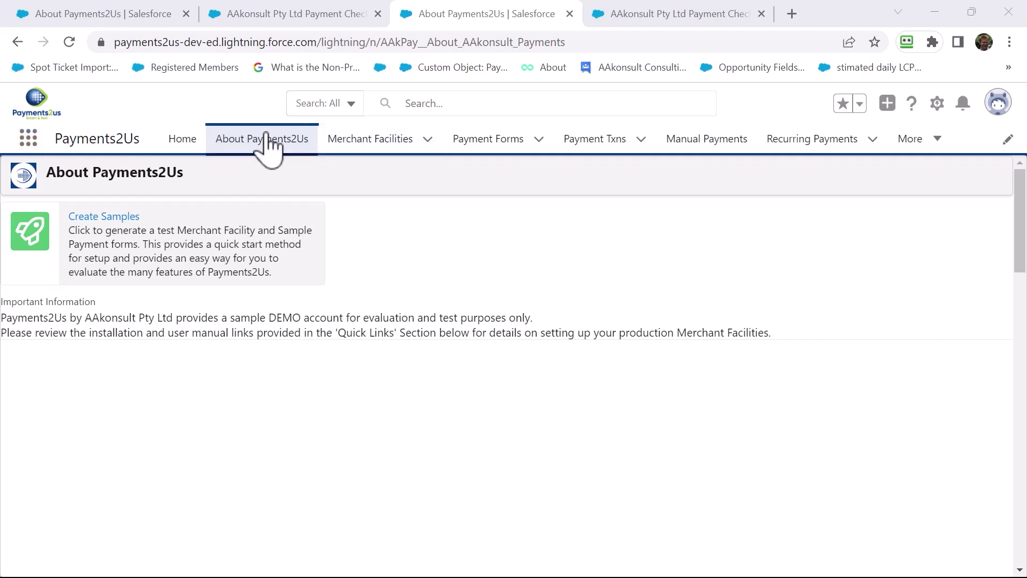
- Create the test merchant facility and the seven sample payment forms with Create Samples
click(113, 217)
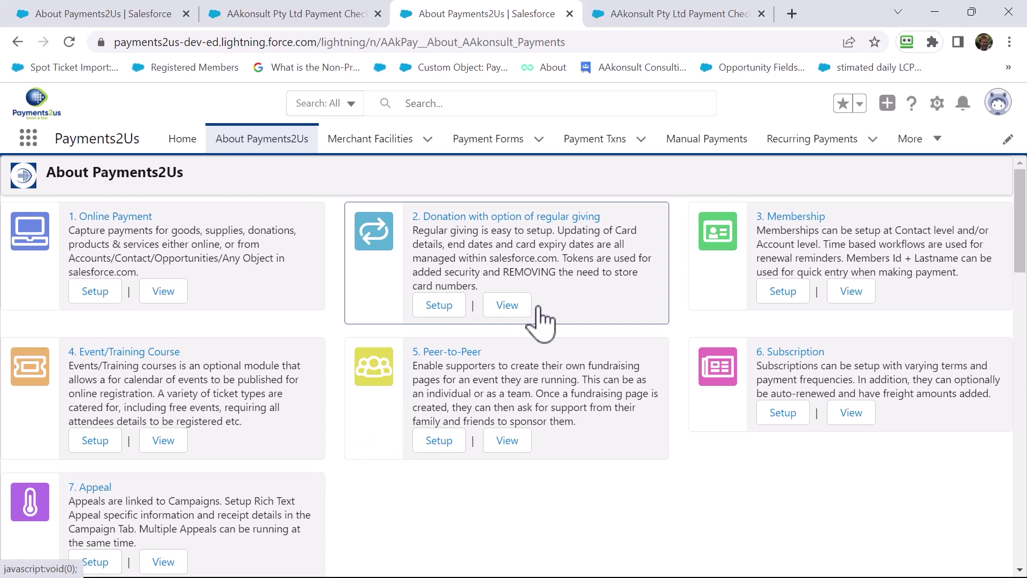
- Open the '2. Donation with option of regular giving' form in a new tab and scroll to its fields
click(508, 306)
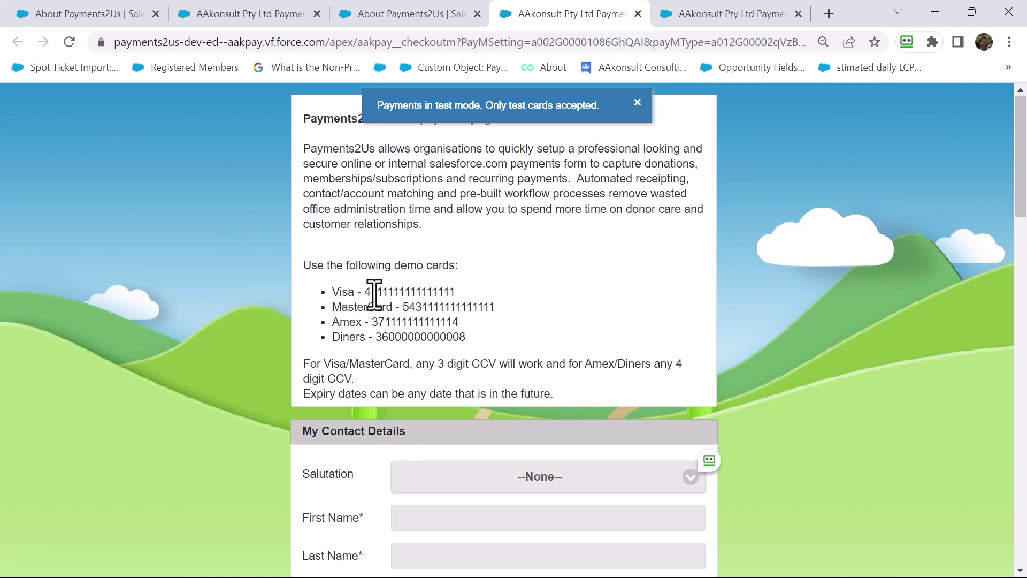
scroll(465, 340, down, 1)
scroll(459, 343, down, 2)
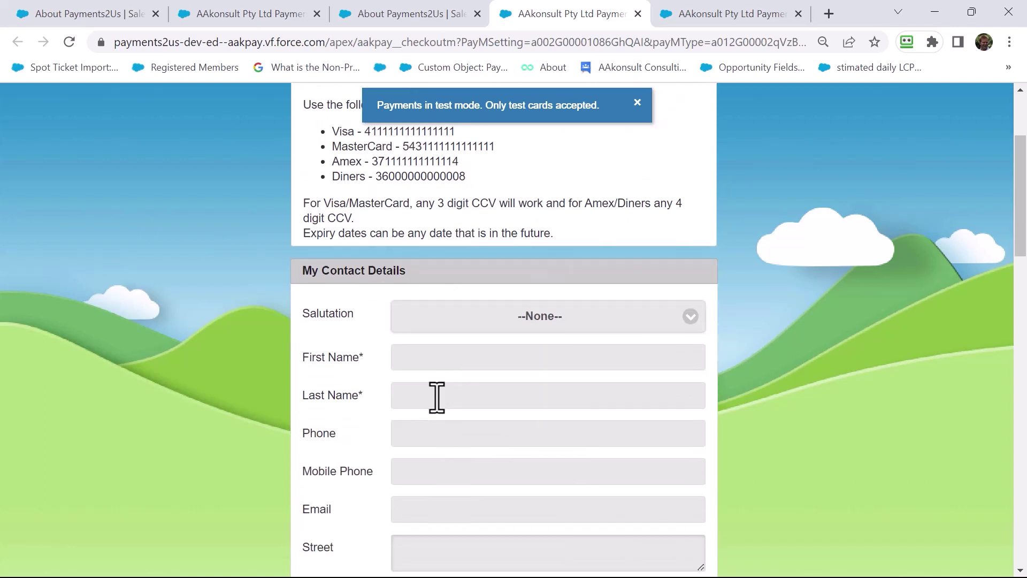
- Enter the donor's first name, last name and e-mail address, fixing a typo in the e-mail
click(426, 357)
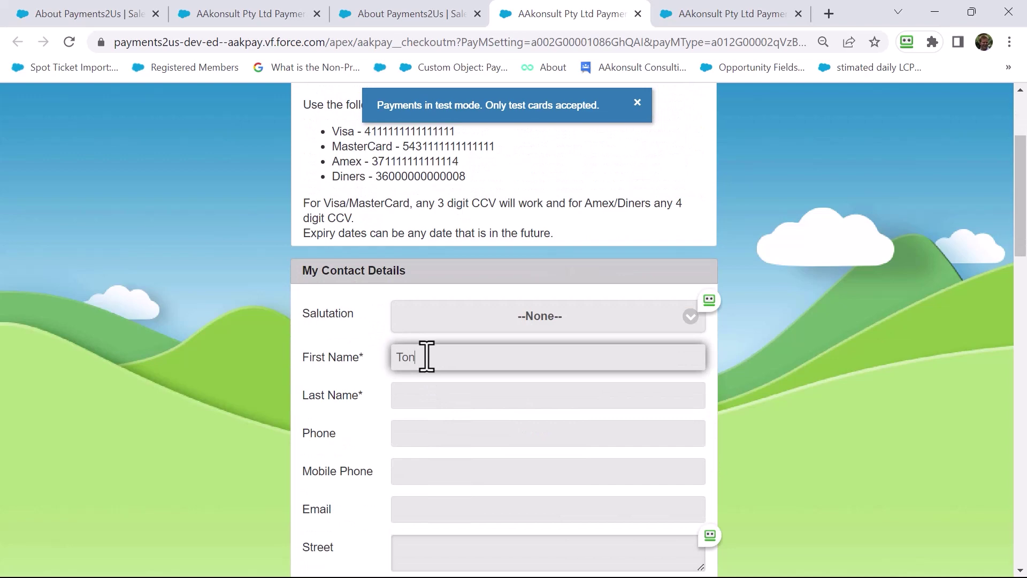
key(Tab)
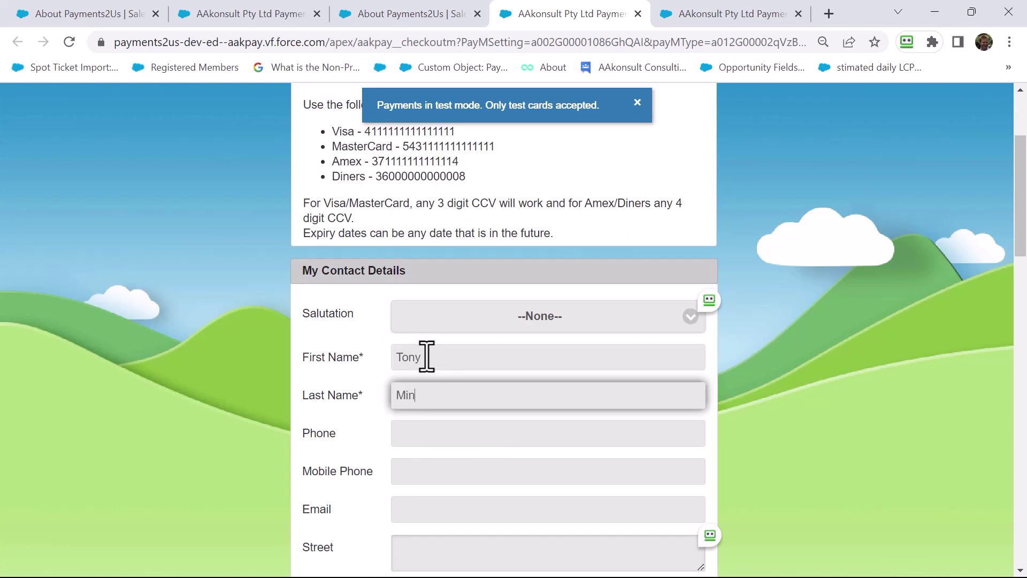
key(Tab)
key(Tab)
key(Tab)
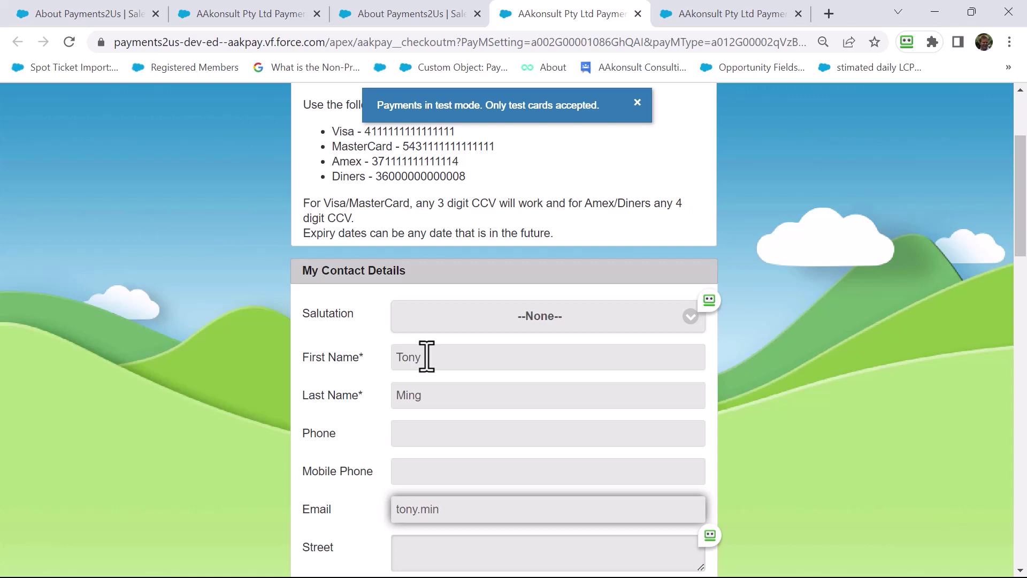
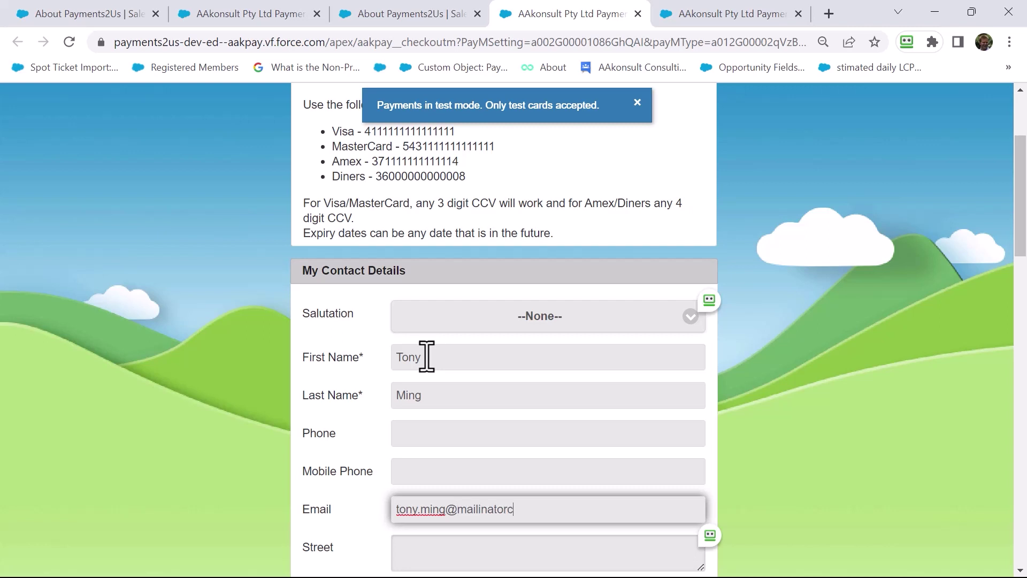
- Type the donor's street and accept the suggested address to fill suburb, state and postcode
scroll(427, 353, down, 3)
click(413, 394)
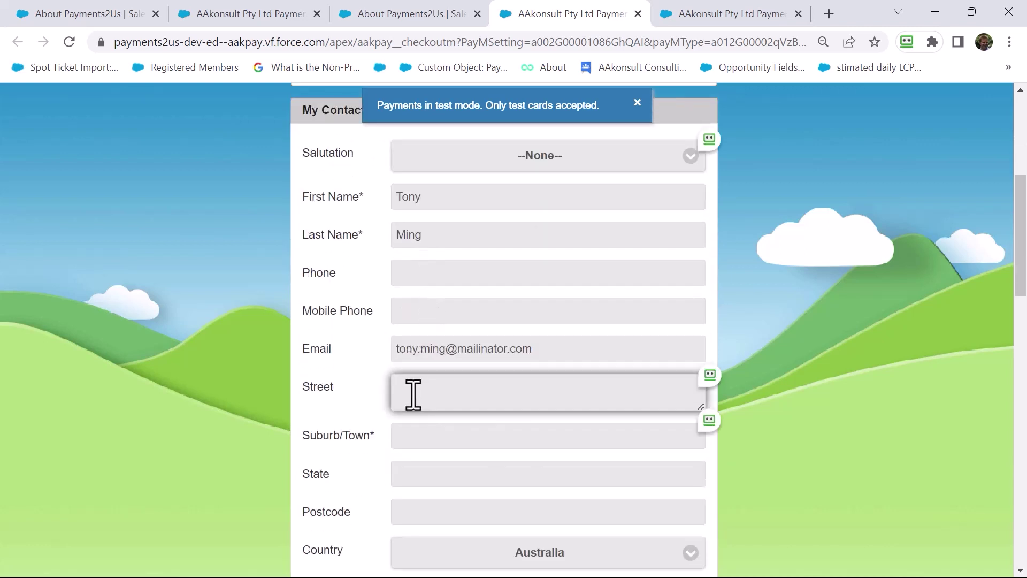
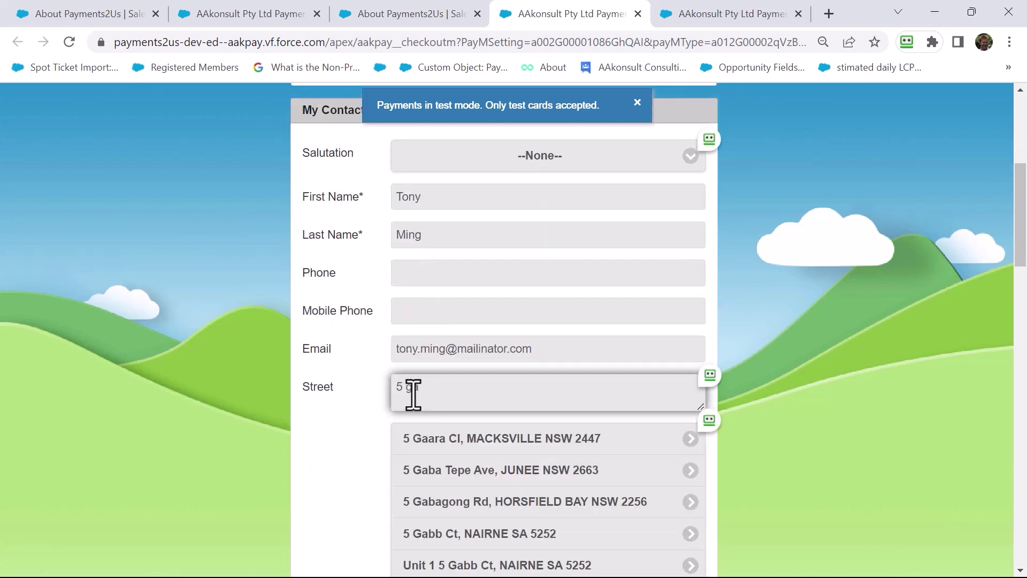
click(442, 470)
scroll(449, 466, down, 3)
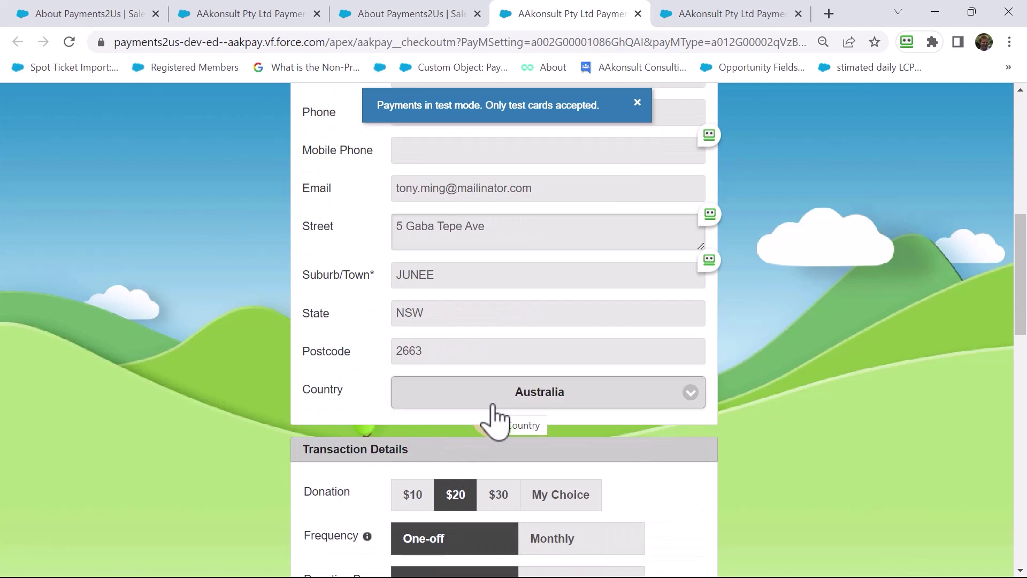
- Set the $20 donation's frequency to Monthly
scroll(556, 388, down, 2)
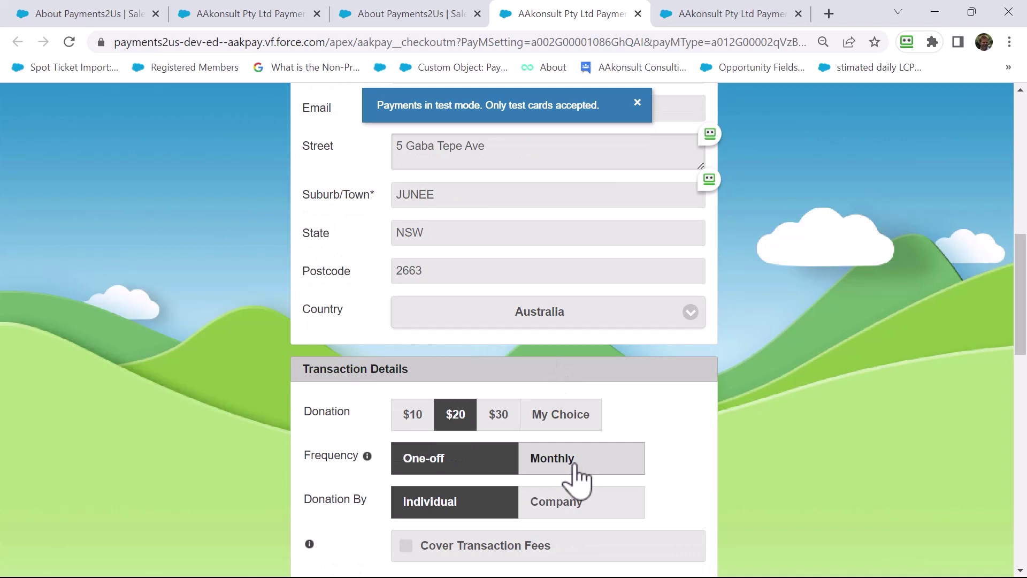
click(574, 465)
scroll(574, 474, down, 2)
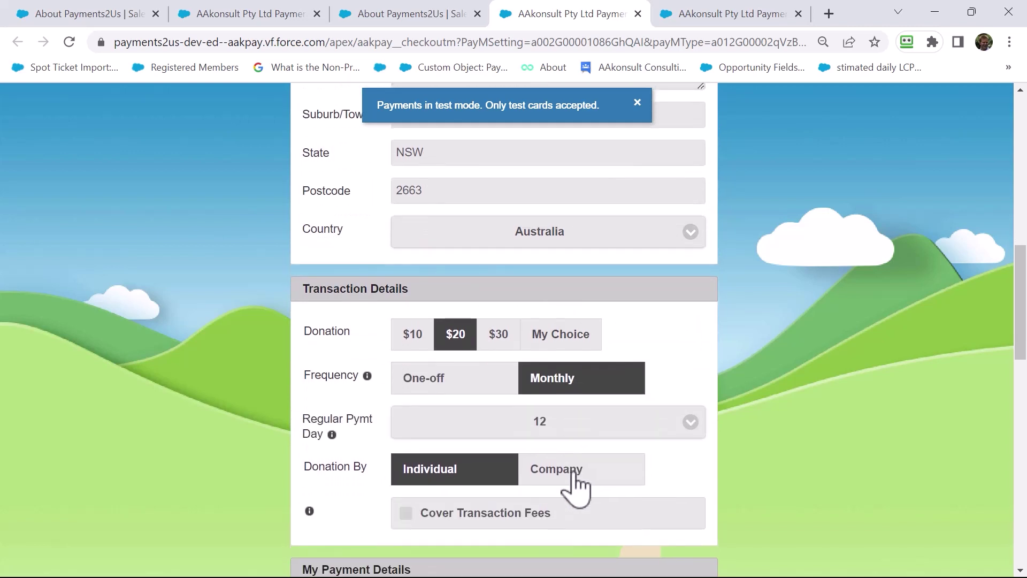
scroll(573, 487, down, 4)
scroll(460, 470, down, 4)
click(457, 417)
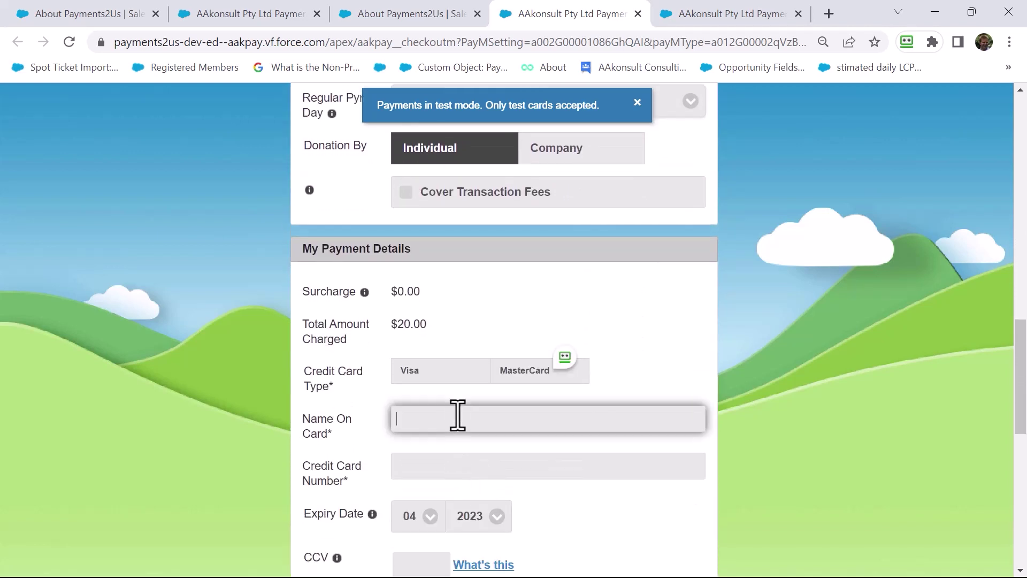
text(Ming)
key(Tab)
text(4111111111111111)
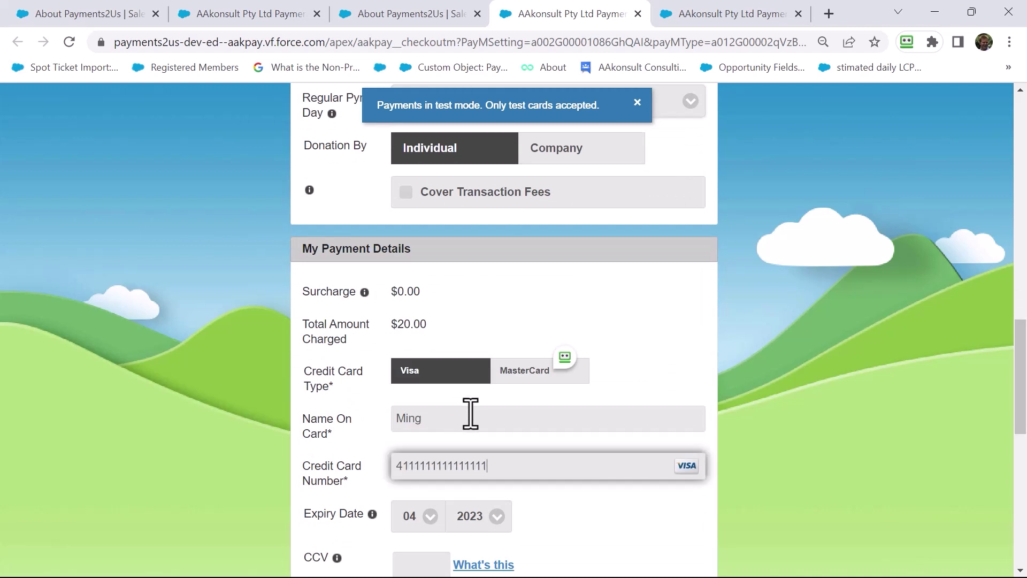
scroll(471, 413, down, 3)
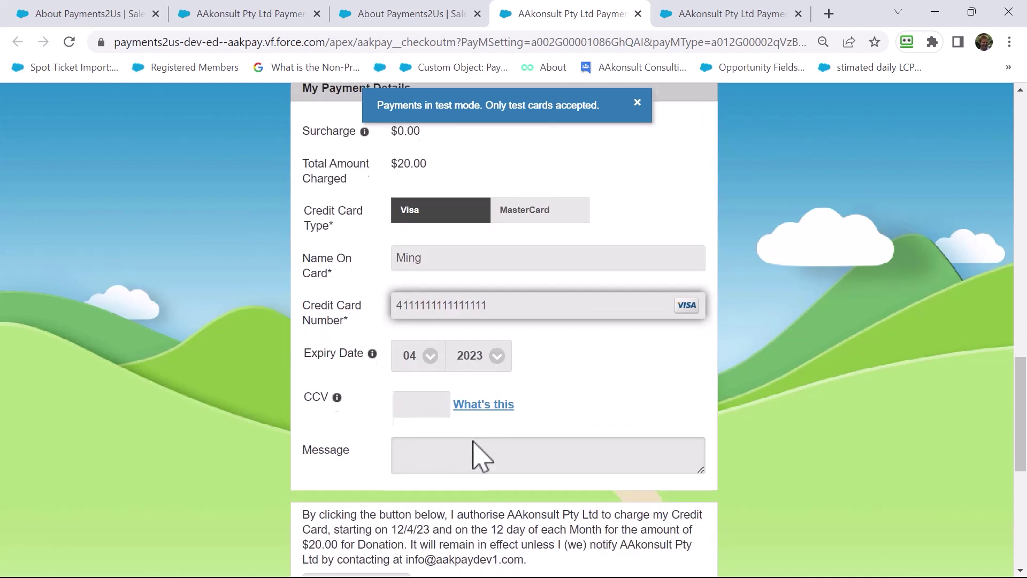
click(436, 402)
text(222)
scroll(434, 452, down, 2)
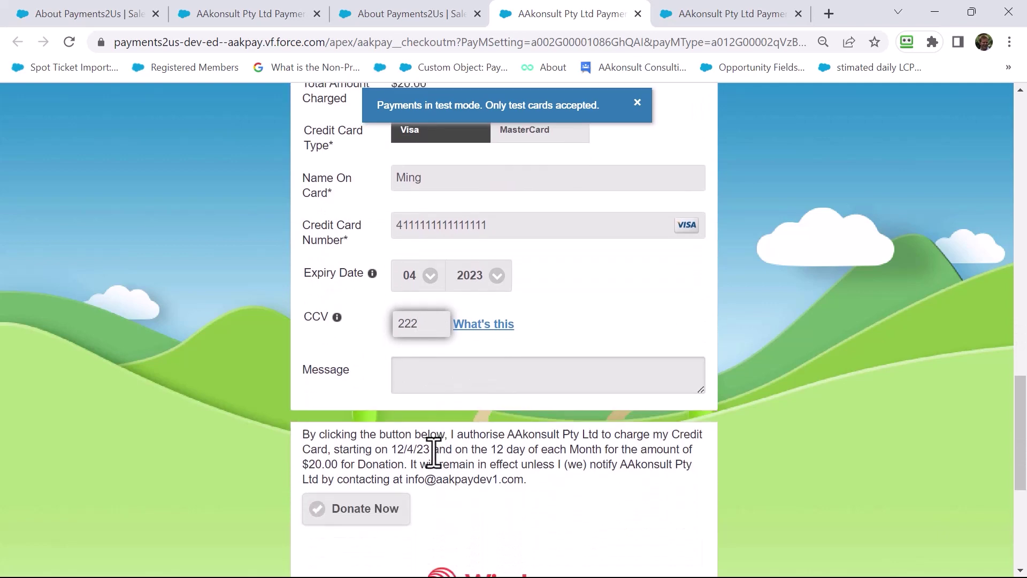
click(346, 511)
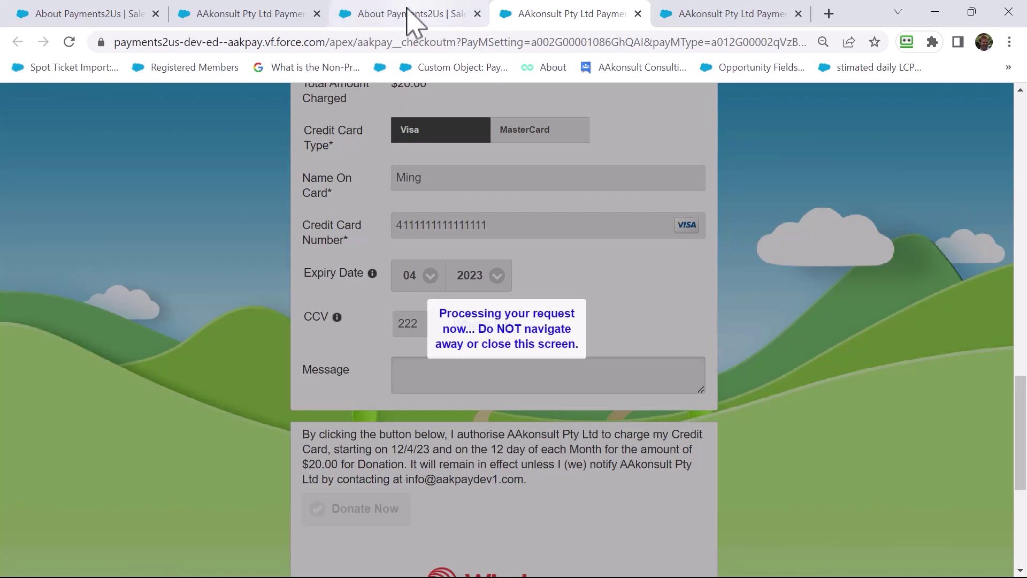
click(241, 20)
- Open the newest $20.00 credit card record from the Payment Txns list
click(107, 16)
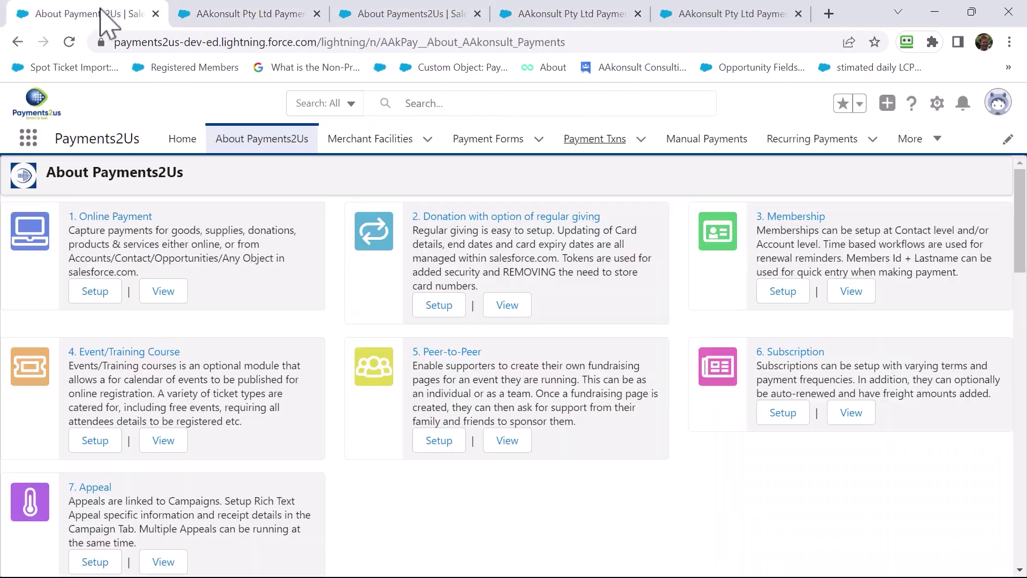
click(594, 143)
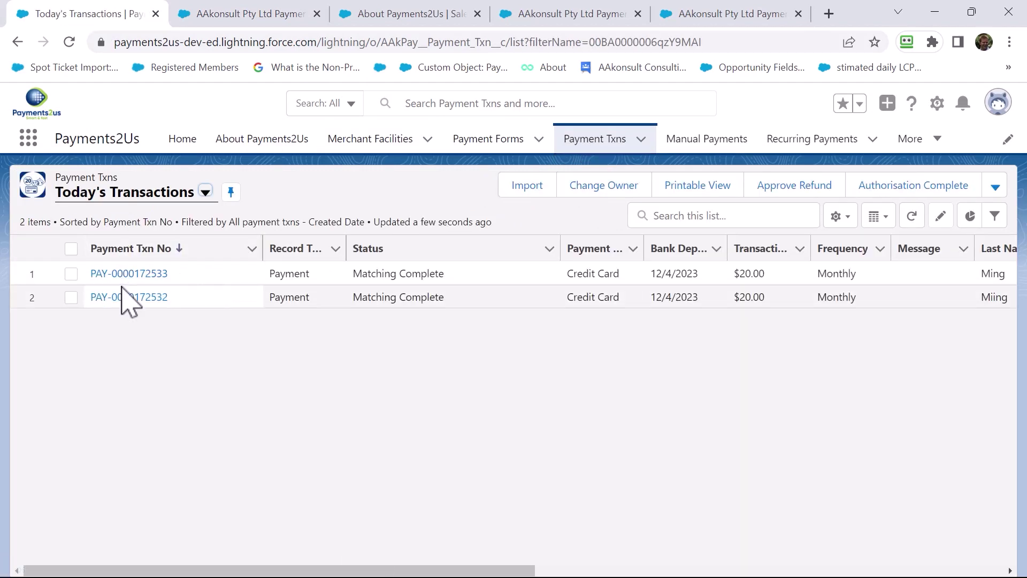
click(124, 275)
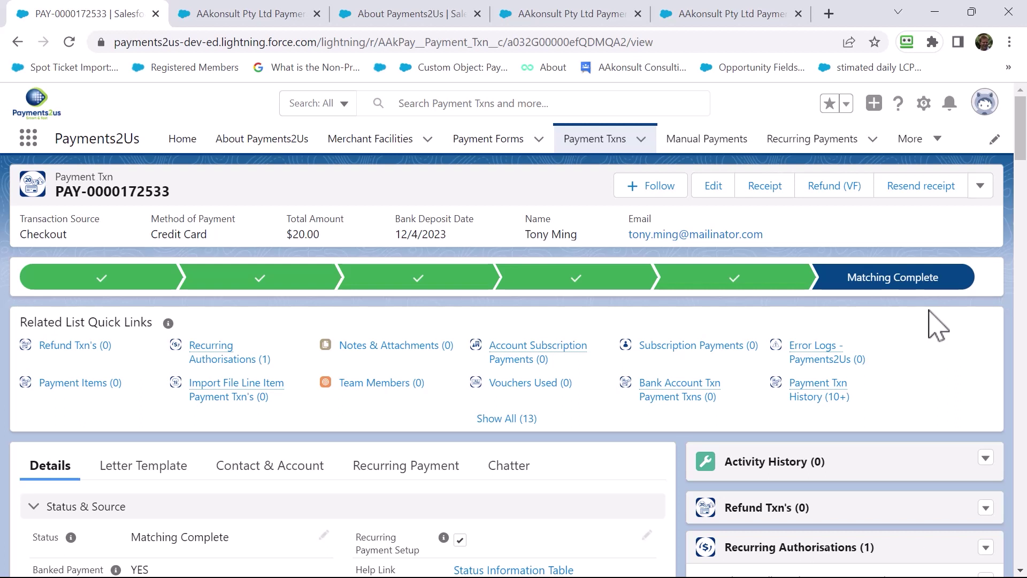
scroll(931, 326, down, 5)
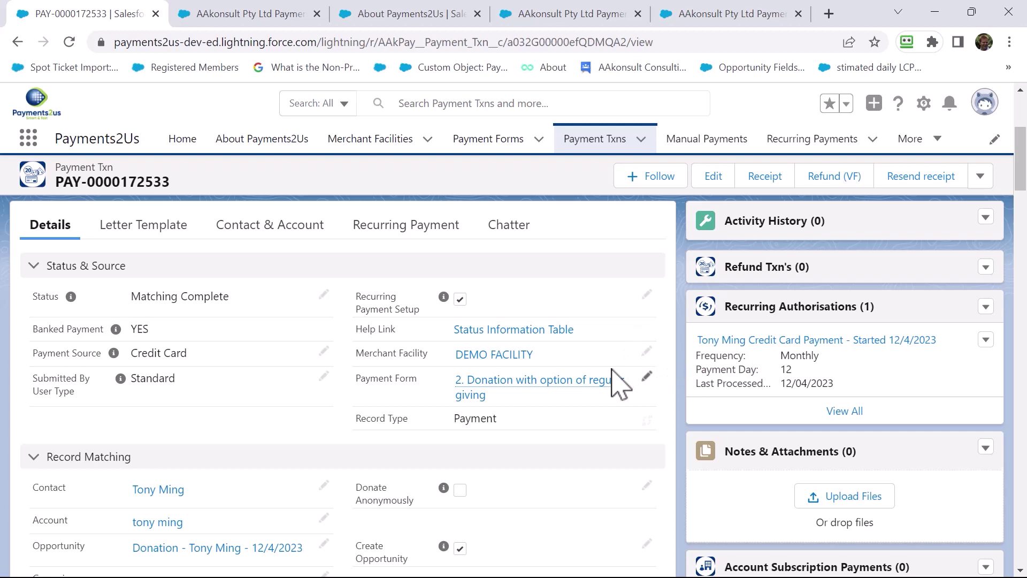
scroll(588, 405, down, 1)
scroll(587, 407, down, 1)
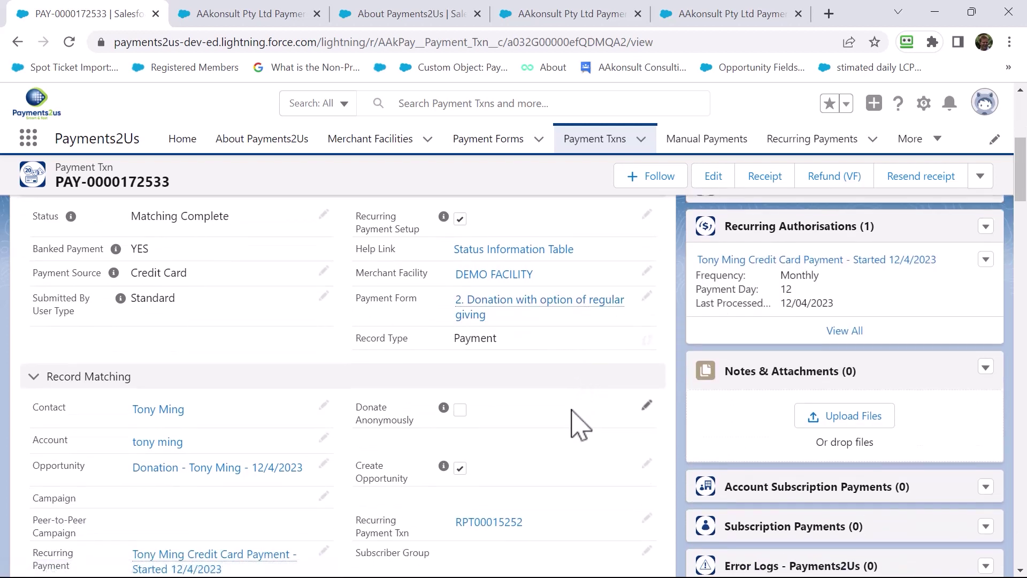
scroll(583, 414, down, 2)
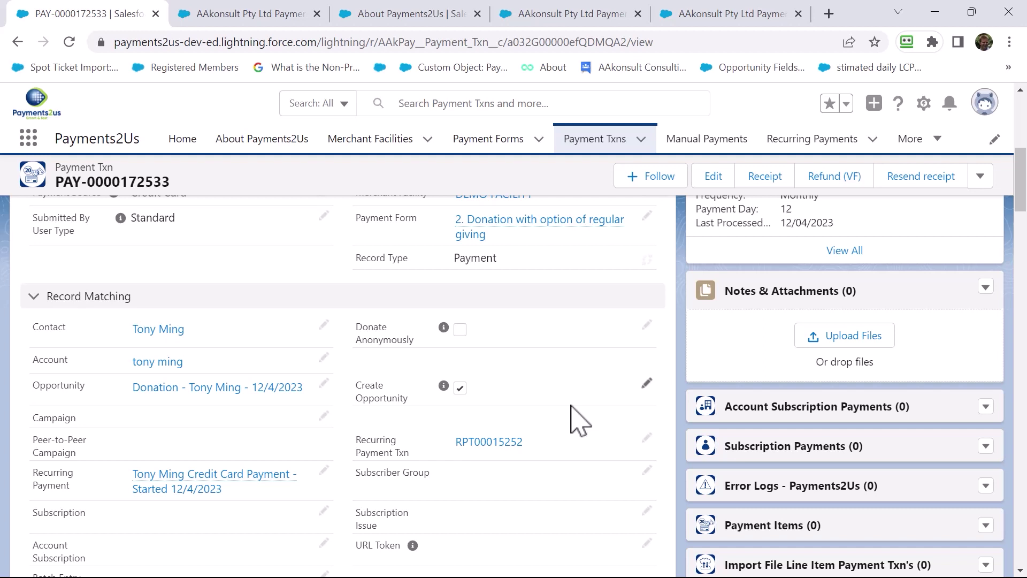
- Open the donor's contact record and review its Details fields
click(152, 330)
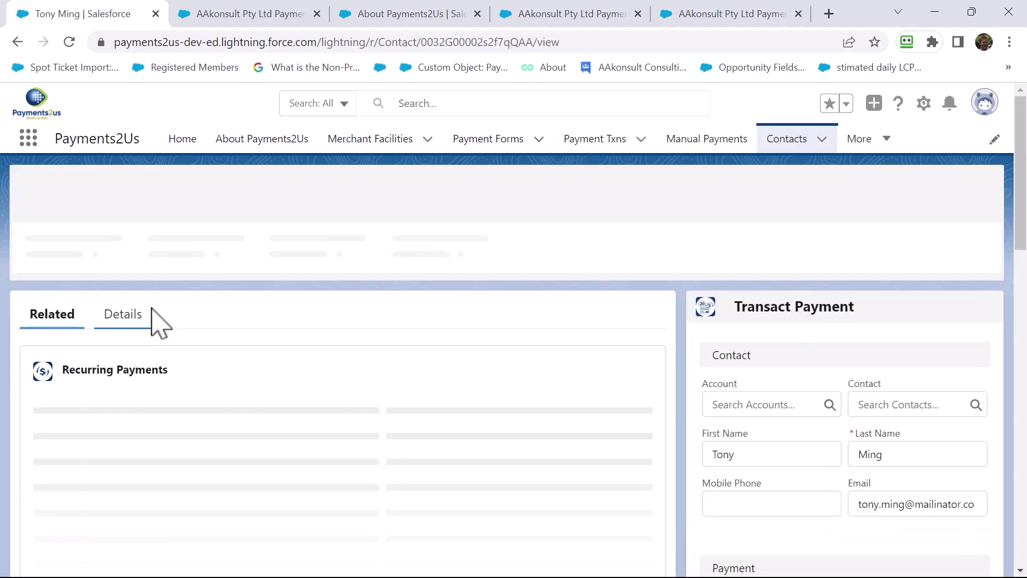
click(136, 317)
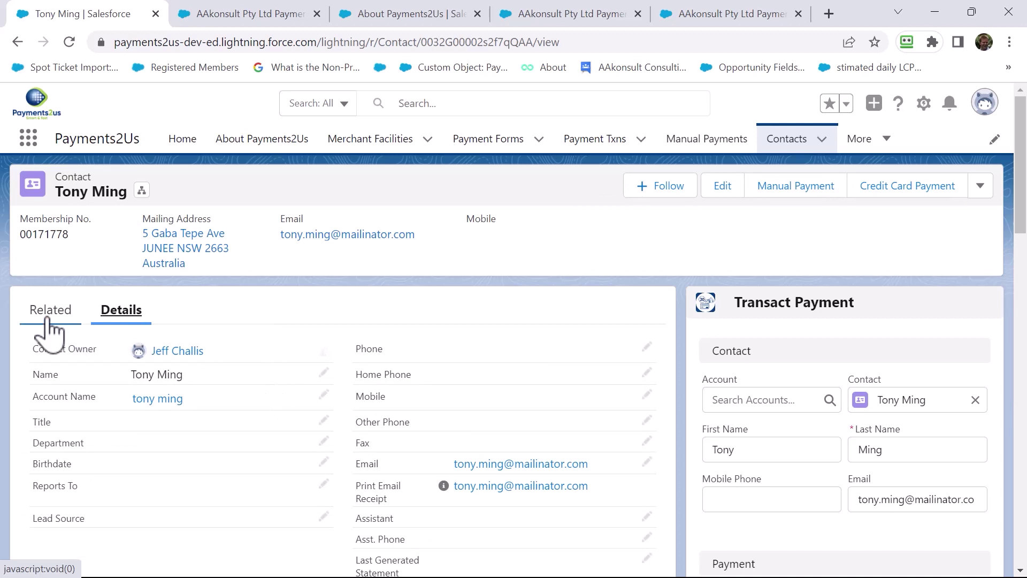
scroll(254, 428, down, 6)
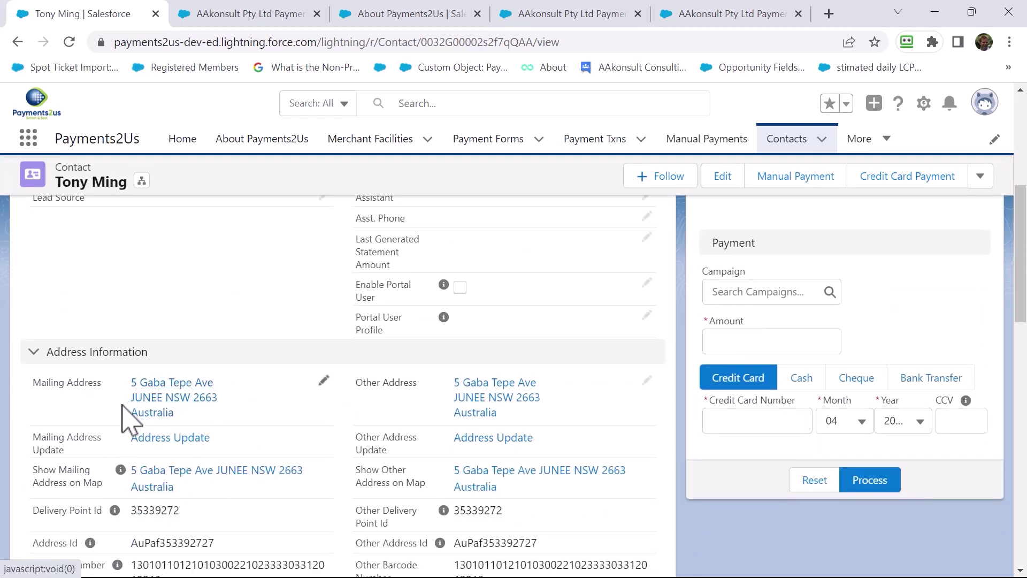
scroll(137, 401, up, 6)
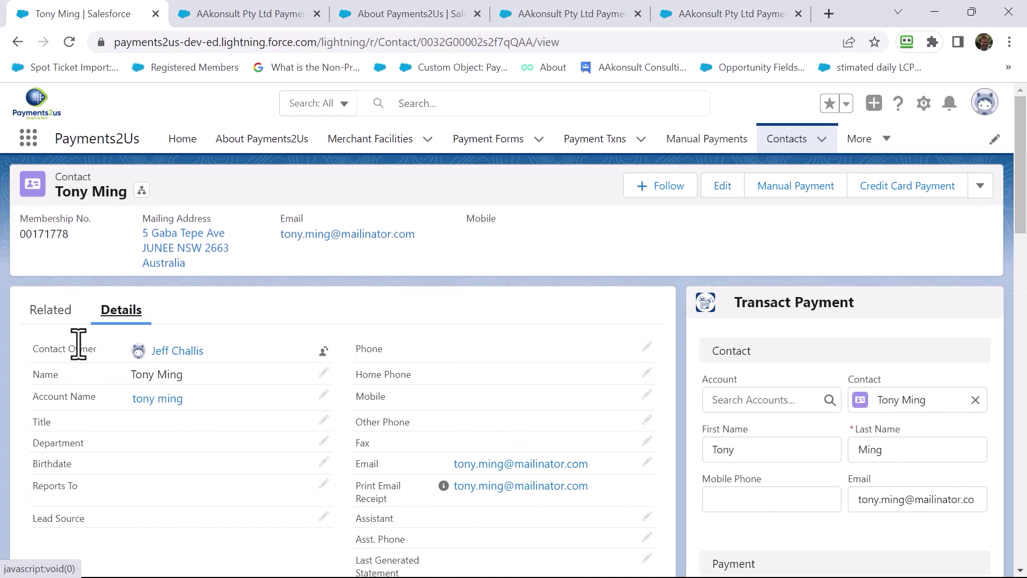
- Review the contact's related lists: one recurring payment, a $20.00 Closed Won donation and a URL token
click(51, 317)
scroll(87, 327, down, 2)
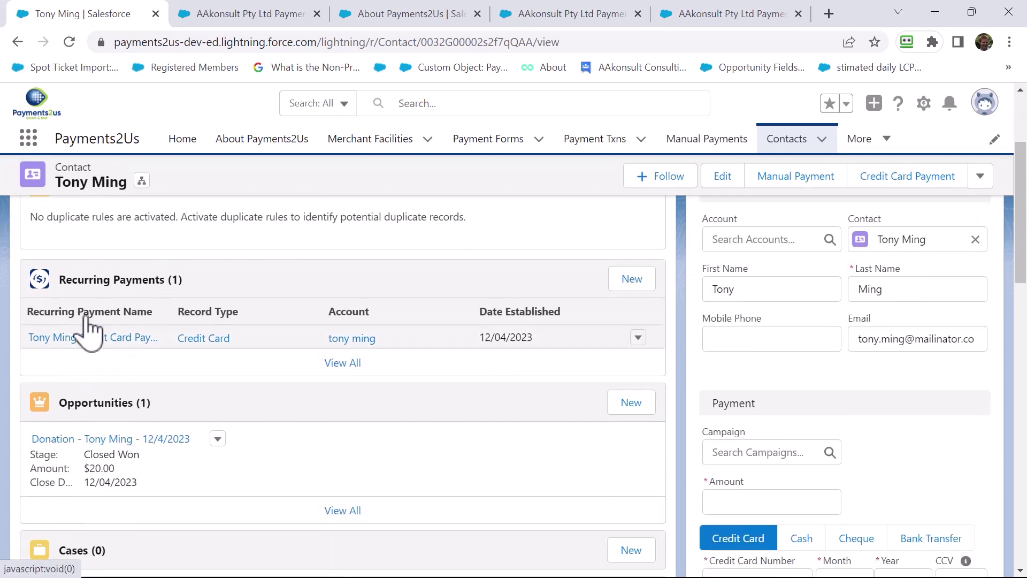
scroll(131, 378, down, 3)
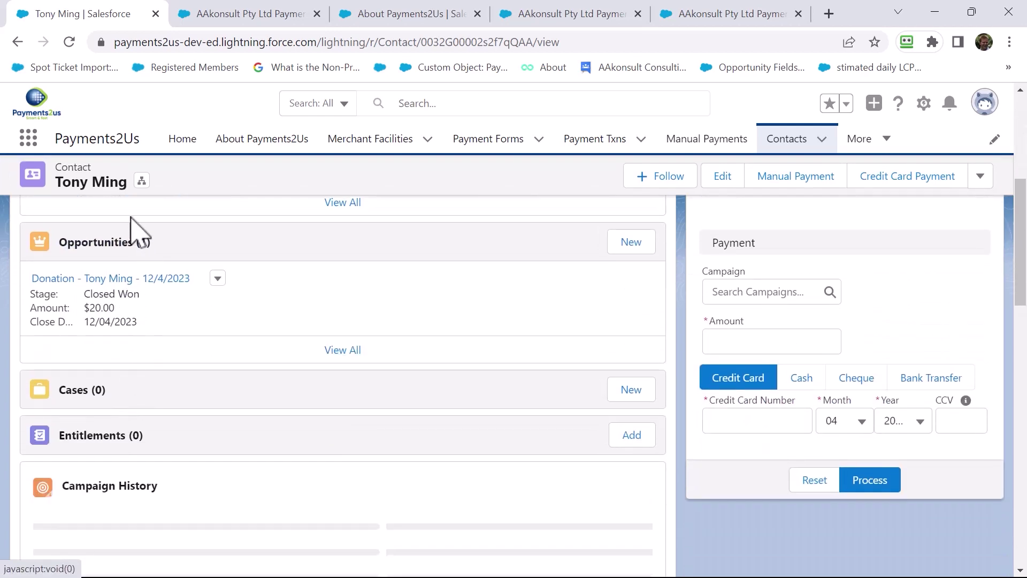
scroll(114, 393, down, 4)
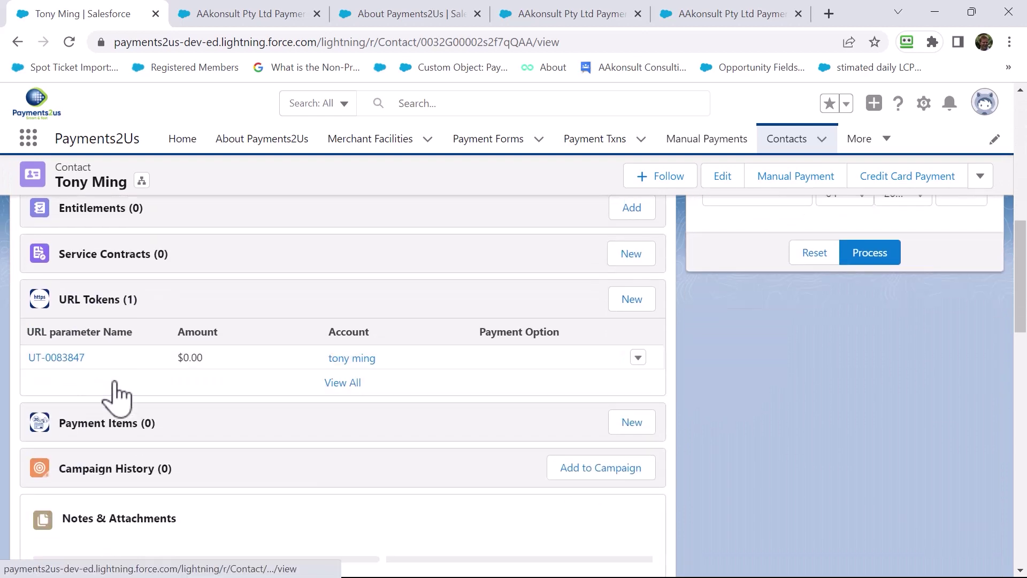
scroll(126, 427, down, 2)
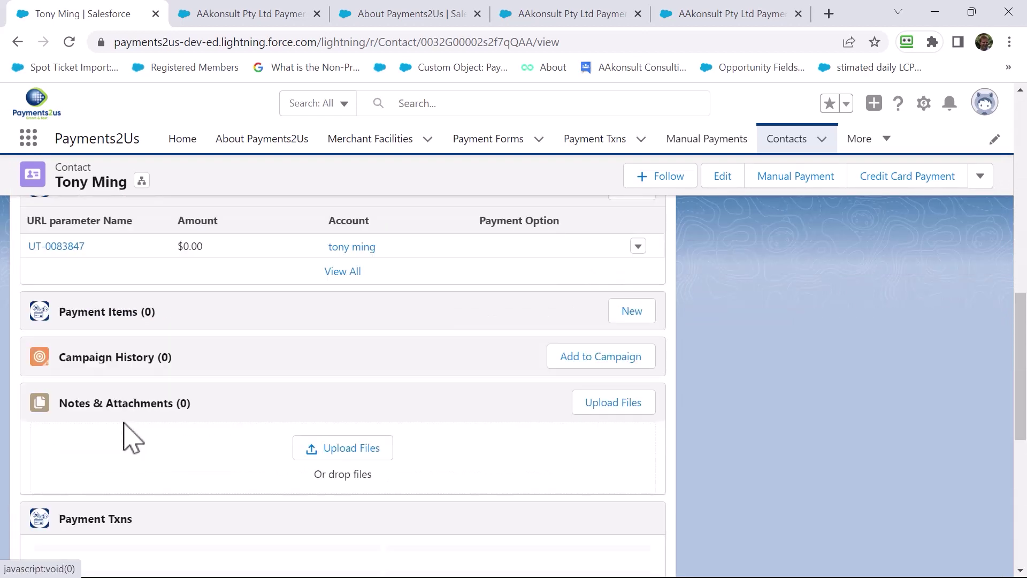
scroll(130, 442, up, 10)
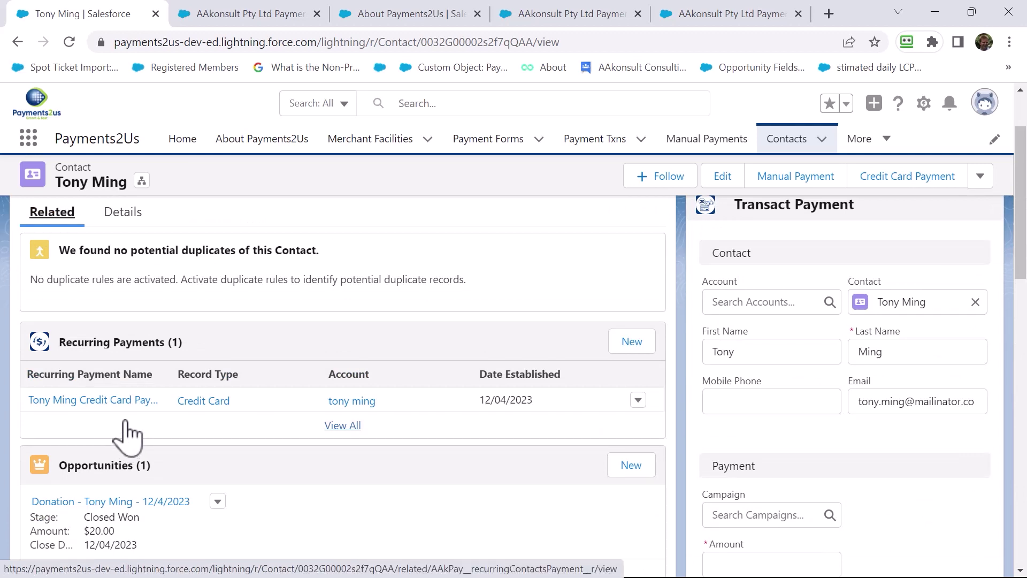
- Open the monthly $20.00 recurring payment and review its Amounts, Schedule and Declines Management sections
click(93, 402)
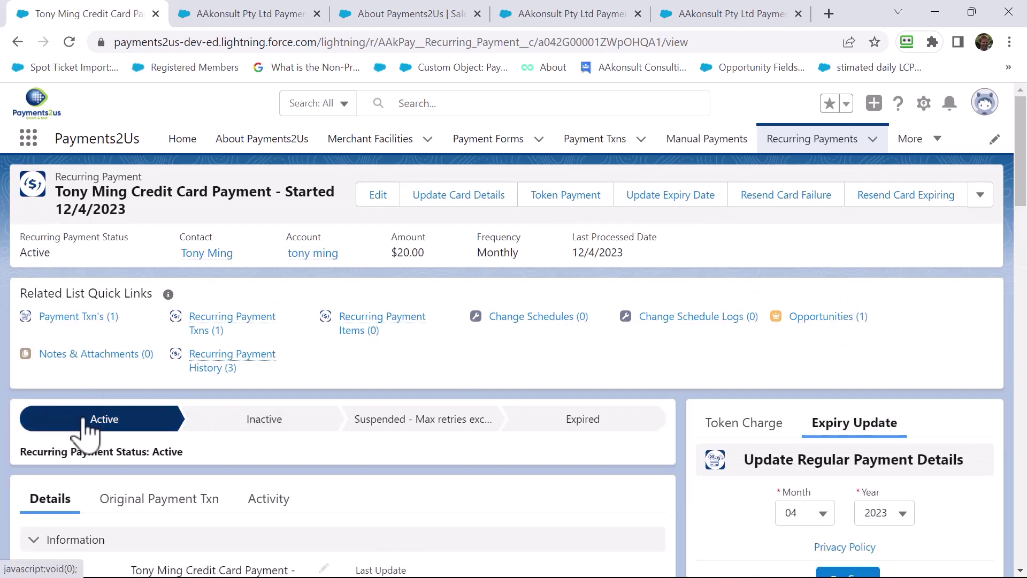
scroll(337, 407, down, 5)
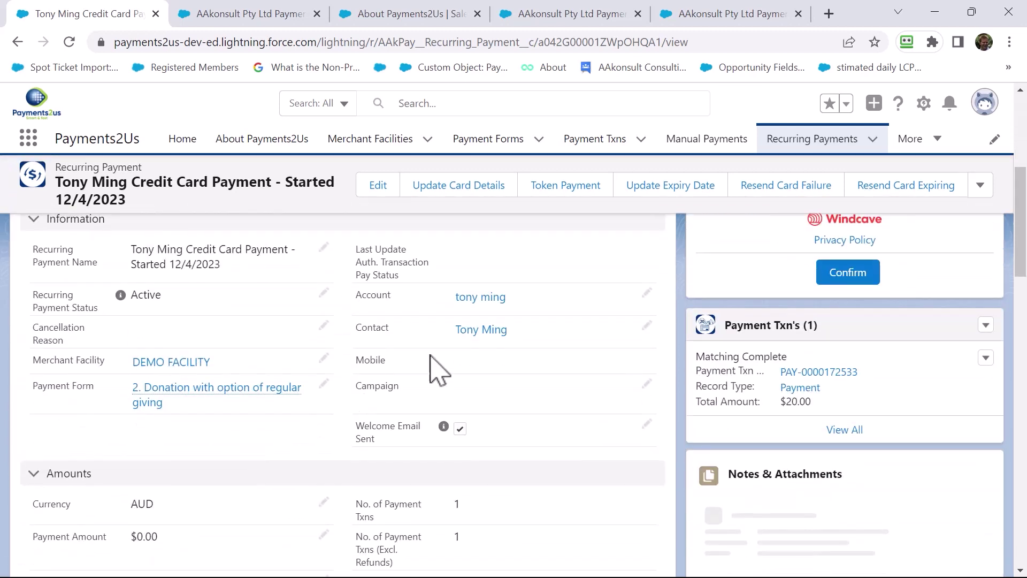
scroll(481, 364, down, 5)
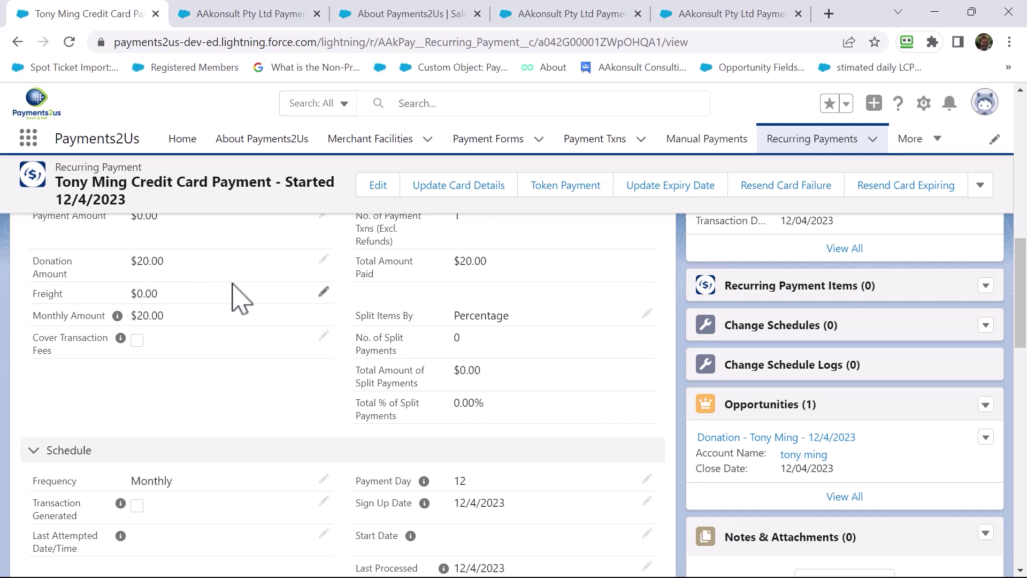
scroll(339, 369, down, 3)
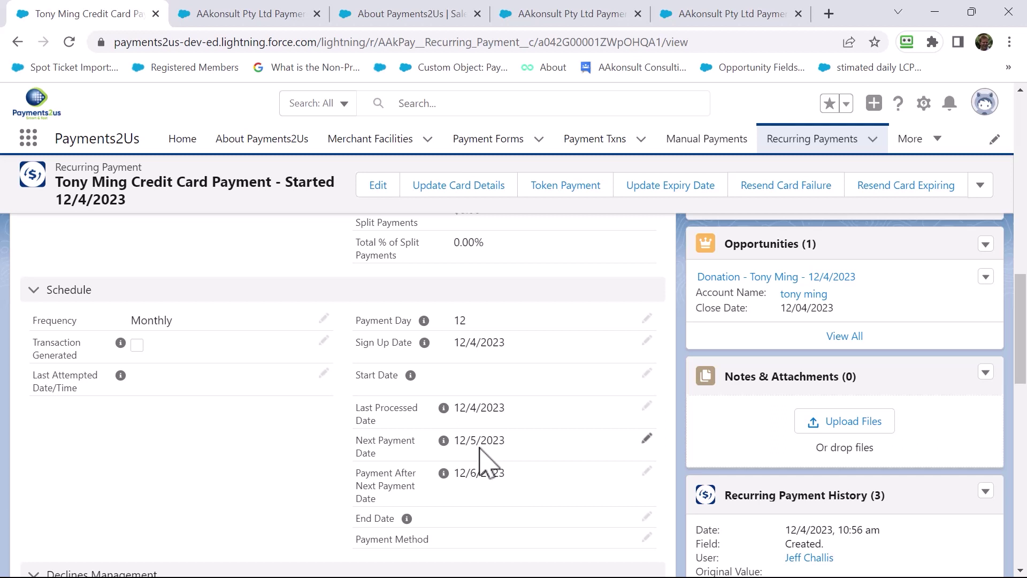
scroll(480, 455, down, 5)
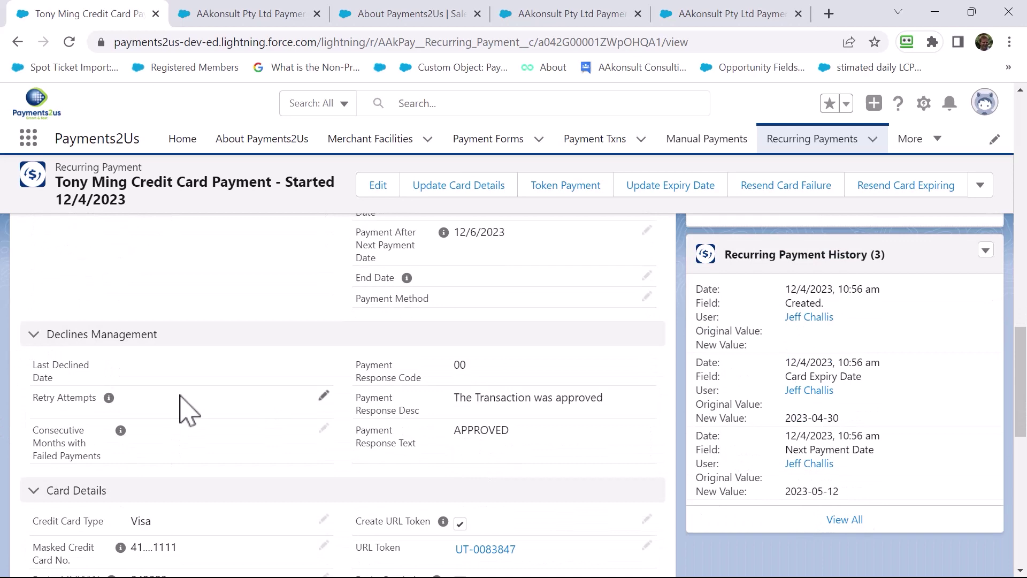
scroll(287, 447, up, 15)
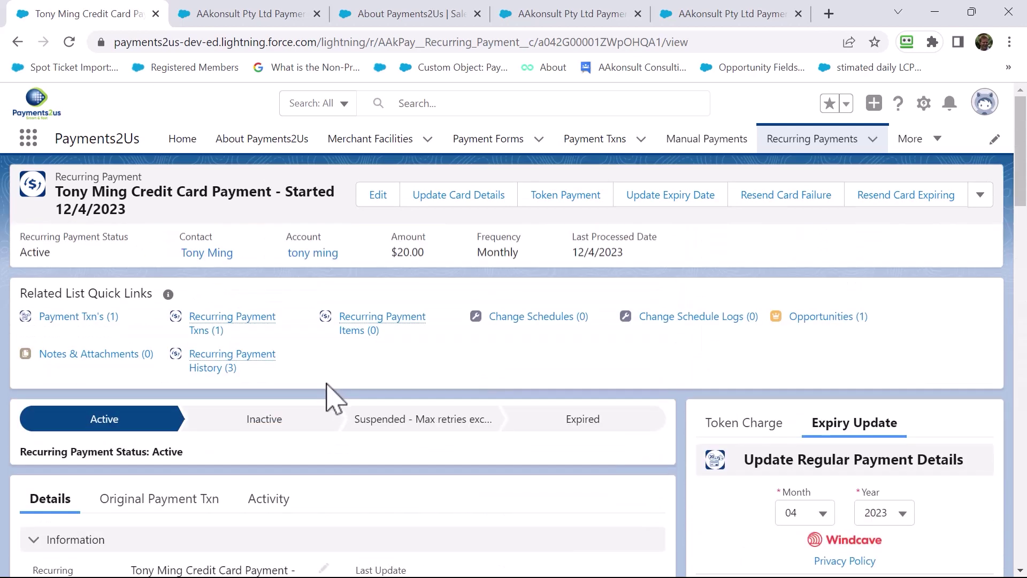